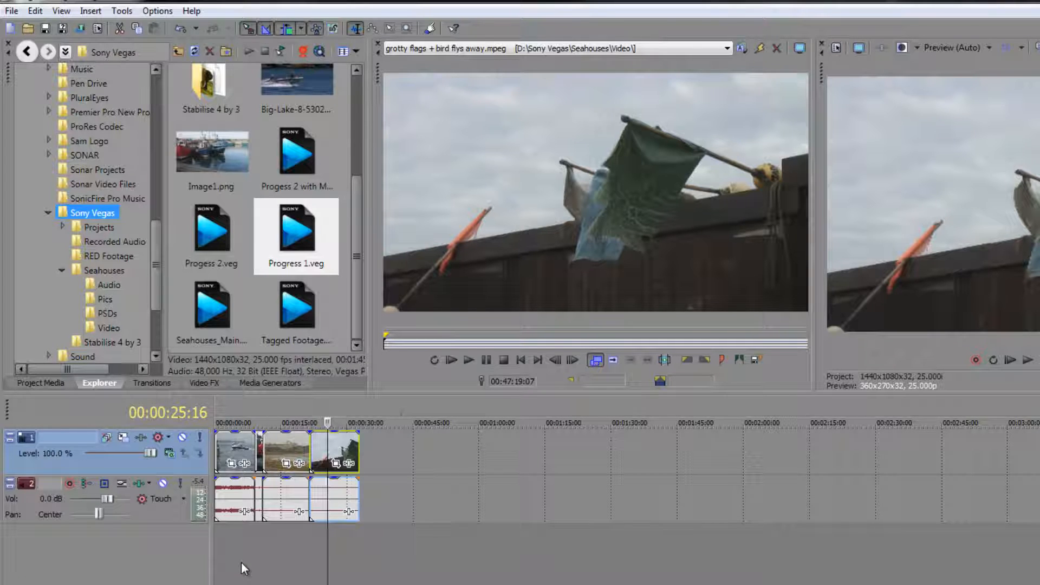
Nest the project file Progess 2 with Markers.veg on the timeline directly after the last existing event.
left_click(280, 180)
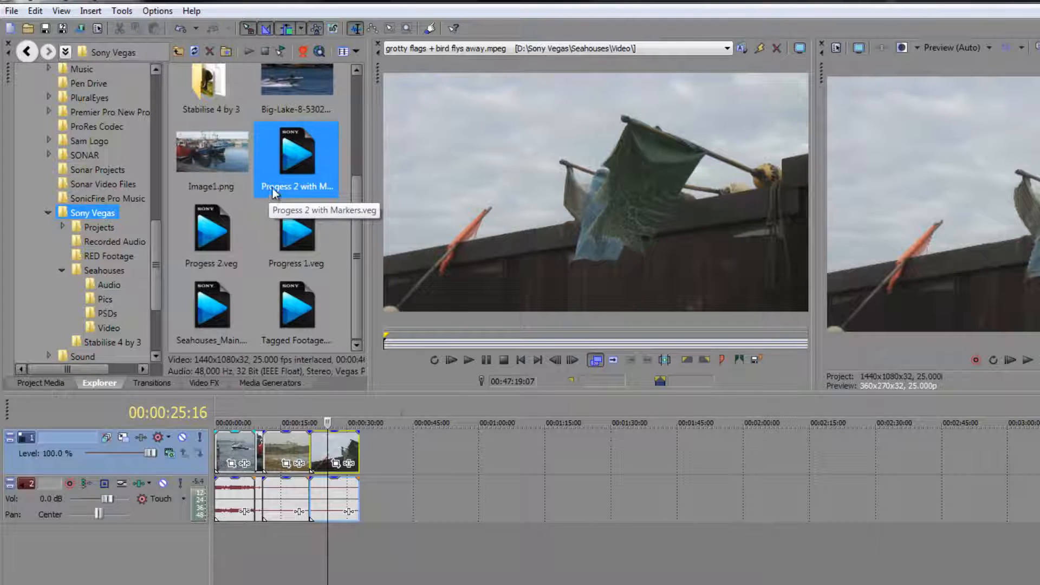
left_click_drag(291, 154, 326, 227)
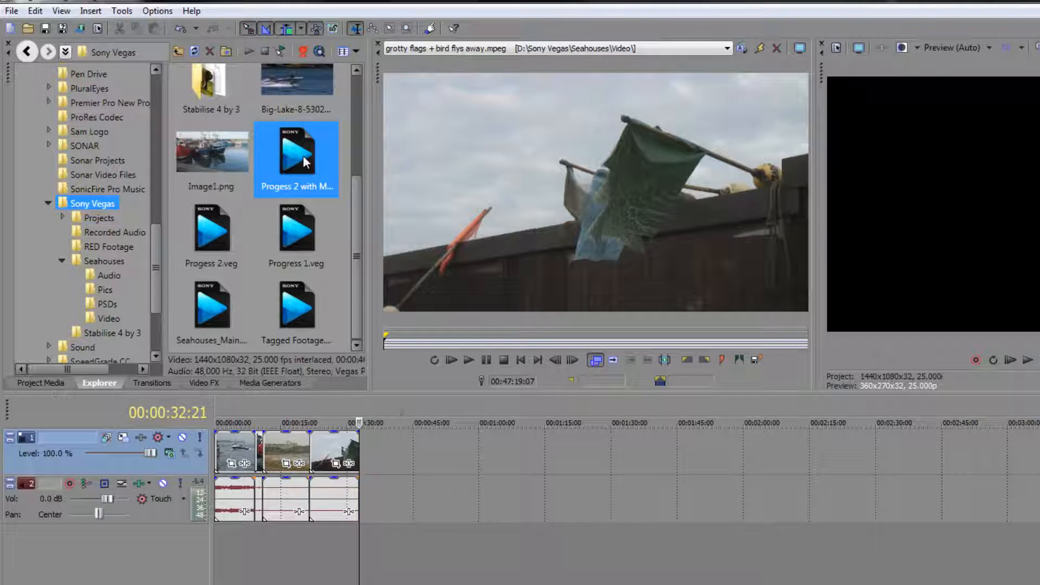
left_click_drag(303, 154, 362, 457)
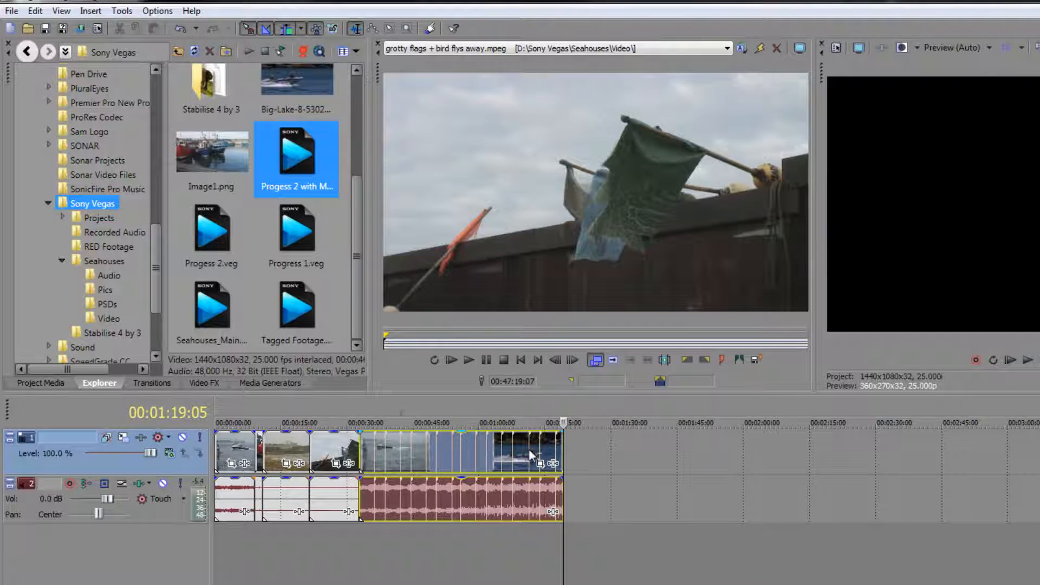
left_click_drag(563, 547, 522, 552)
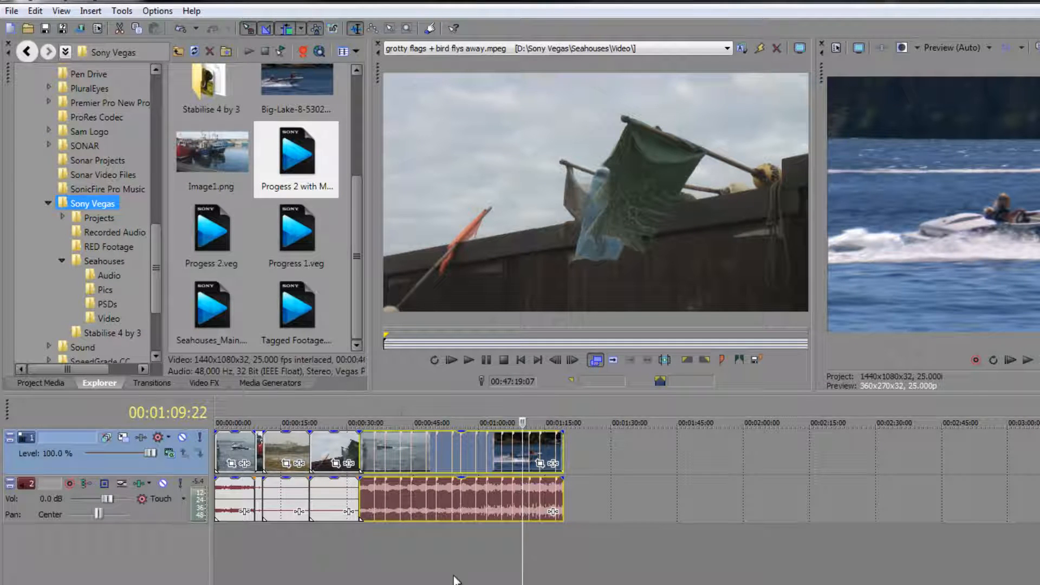
Place a marker named "Present End" at the very end of the timeline's content.
key("ctrl+End")
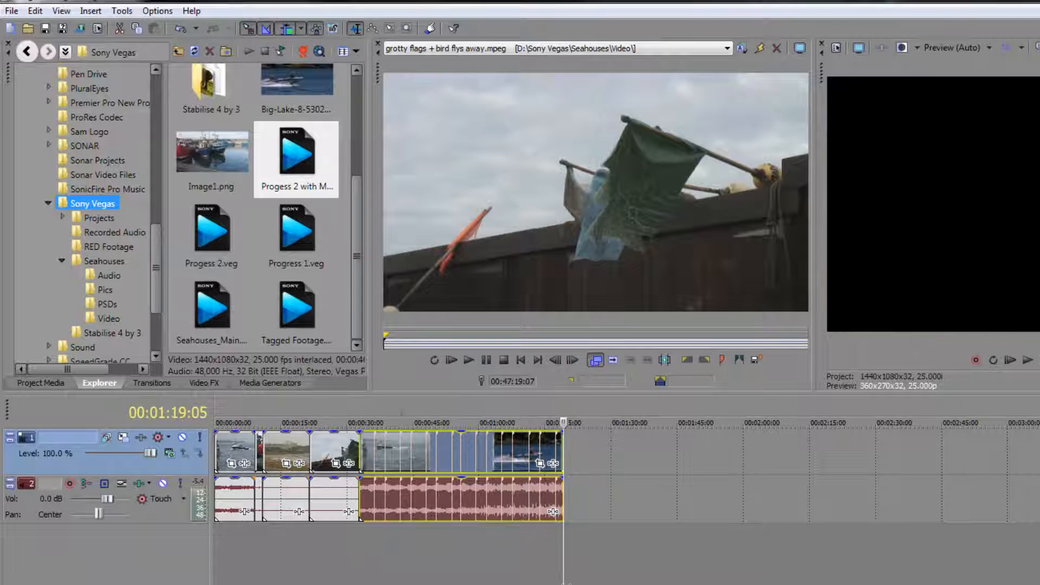
key("m")
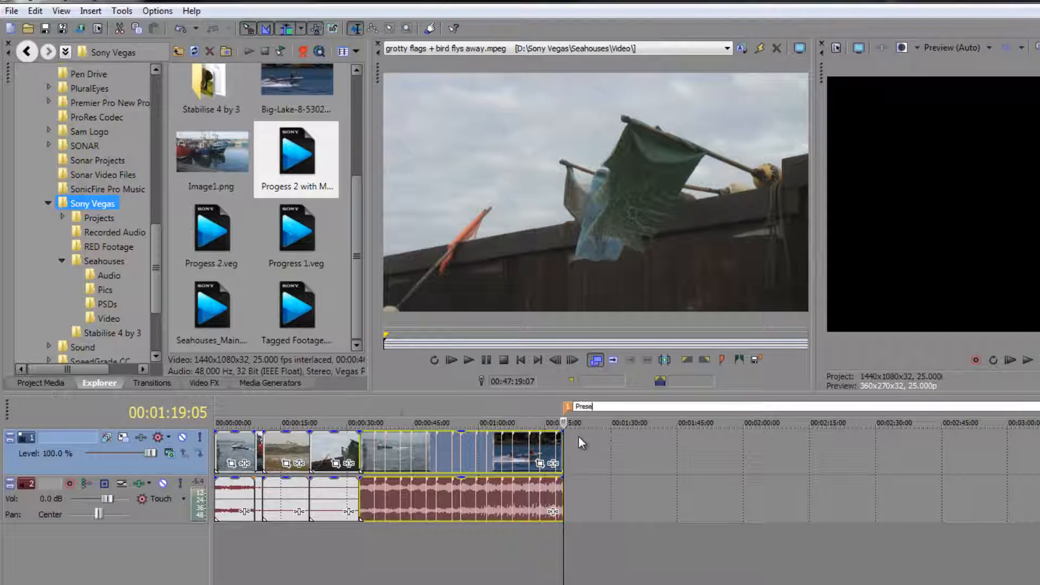
type("Present End")
key("Return")
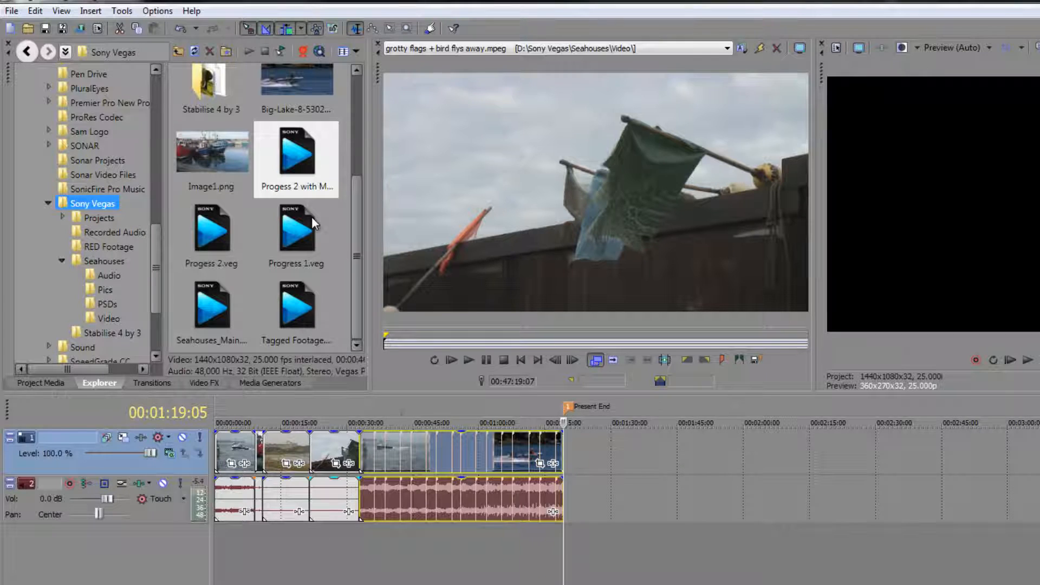
Nest Progress 1.veg on the timeline starting at the "Present End" marker and scrub back through it.
left_click_drag(311, 216, 571, 477)
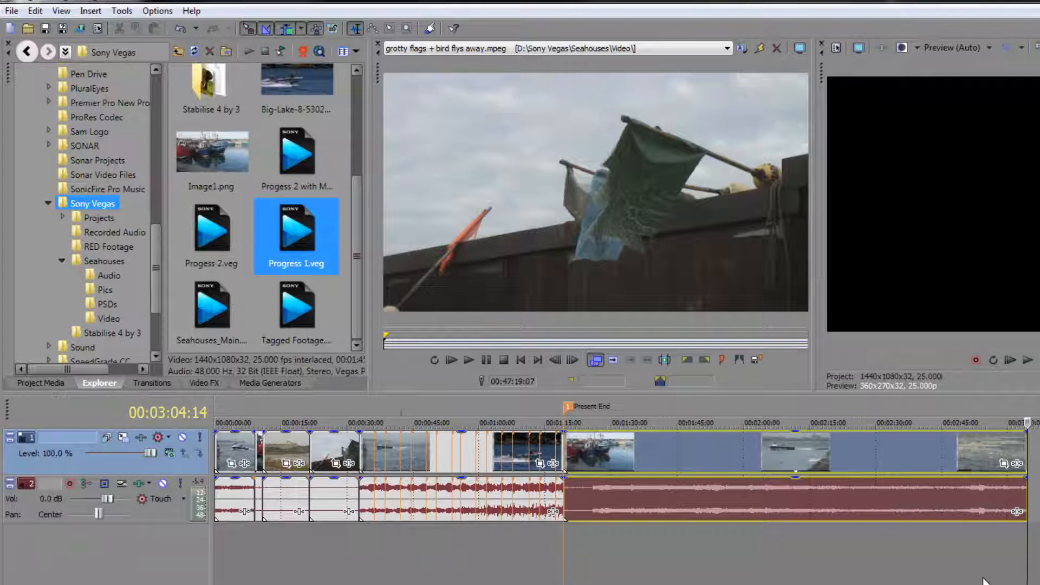
left_click_drag(1027, 570, 782, 566)
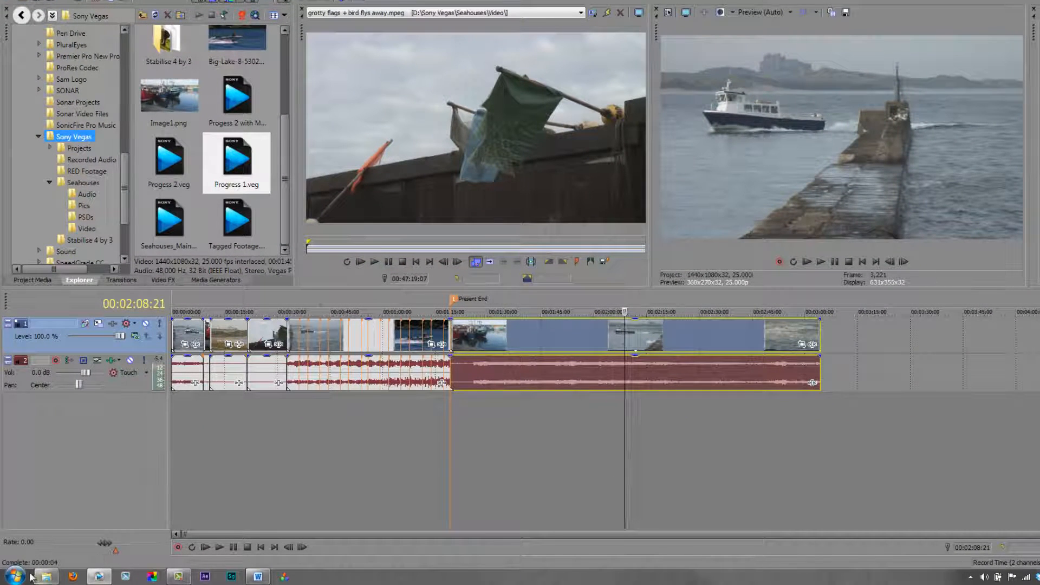
Launch a second instance of Vegas Pro 12.0 and open Progess 2 with Markers.veg in it.
left_click(13, 577)
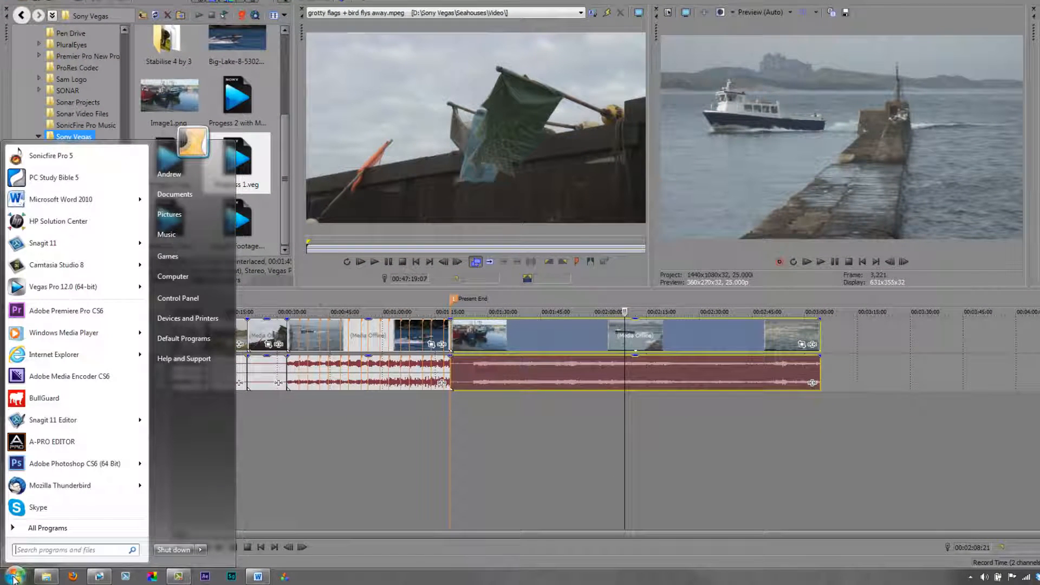
left_click(47, 288)
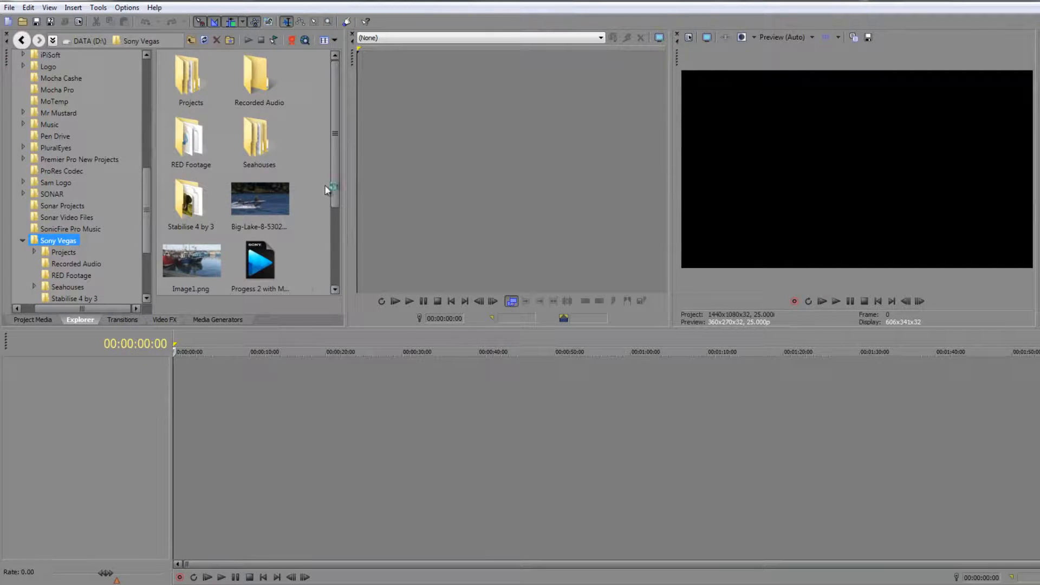
left_click_drag(331, 204, 334, 232)
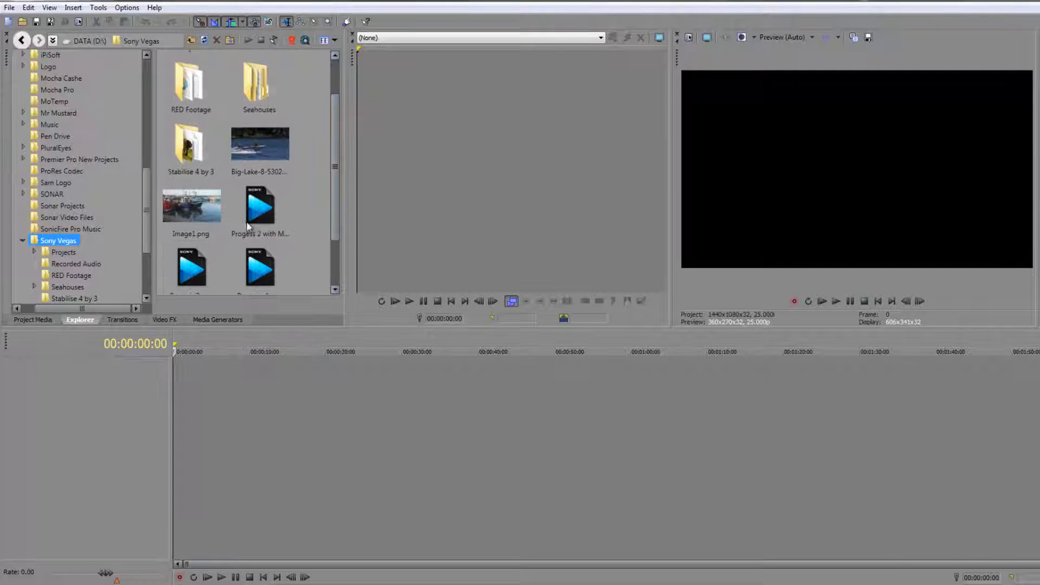
left_click(265, 215)
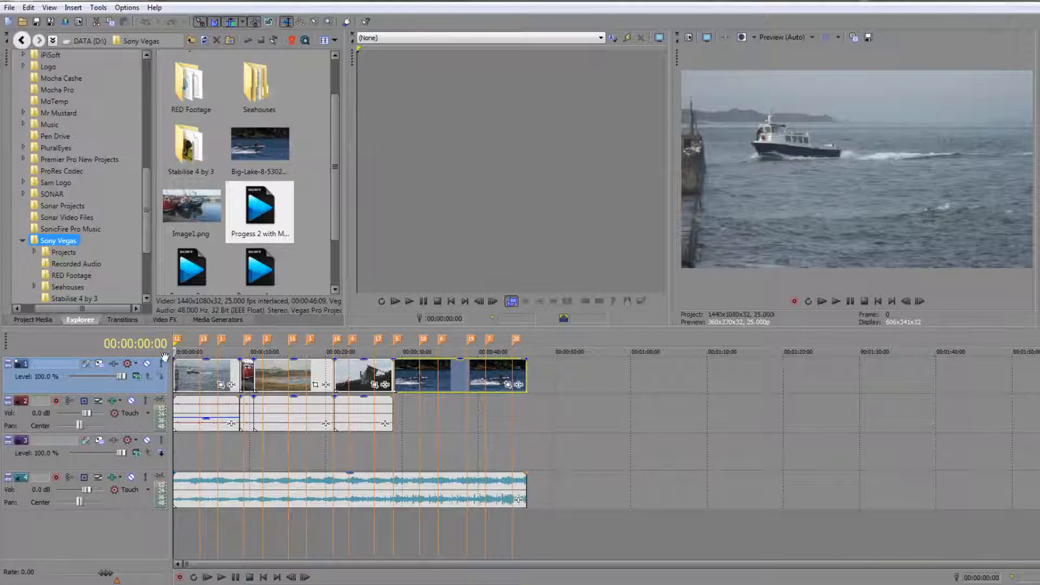
Delete the markers along the timeline, keeping only the one at the project start.
left_click(515, 343)
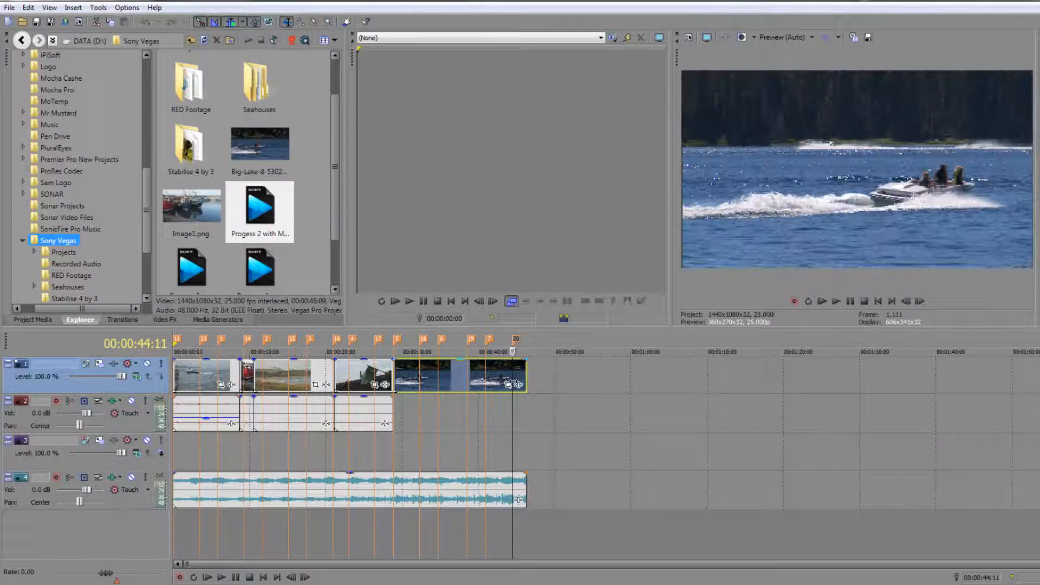
left_click(177, 341)
right_click(249, 340)
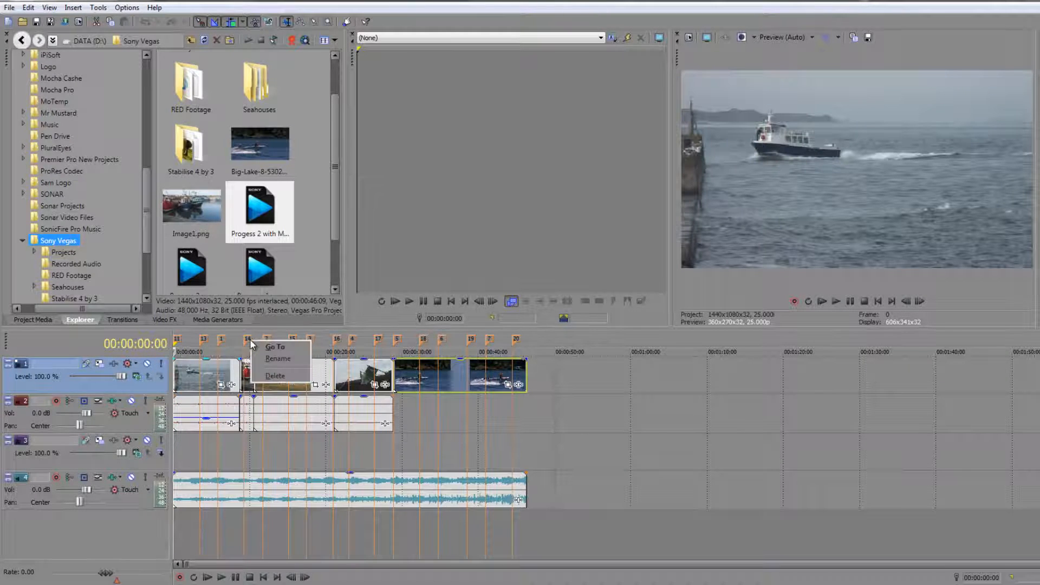
left_click(283, 376)
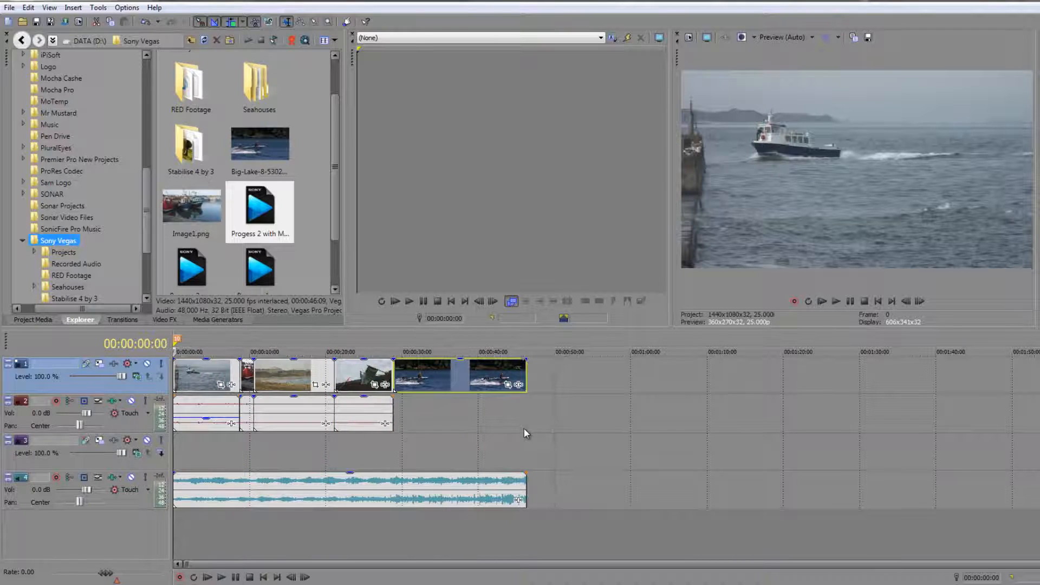
Delete the closing speedboat clip from track 1 and trim the track 4 music to end with the remaining video at 00:00:28:22.
left_click(475, 386)
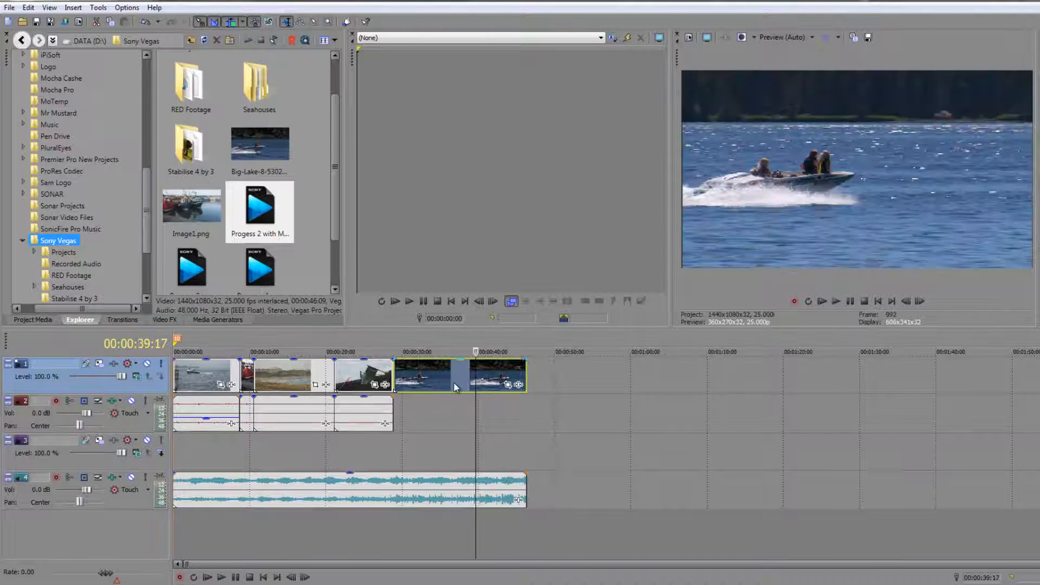
key("Delete")
left_click(403, 472)
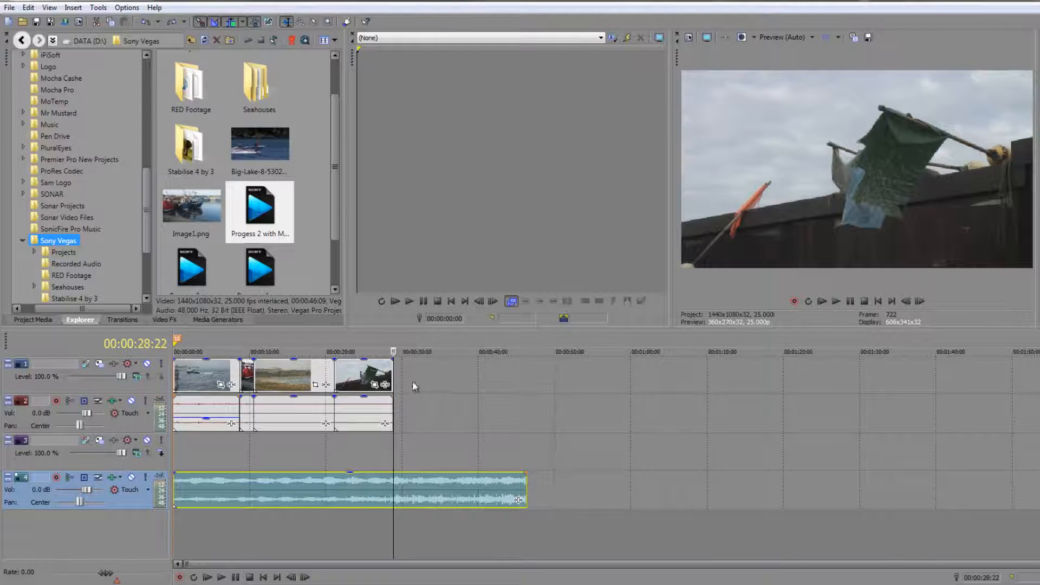
left_click(405, 492)
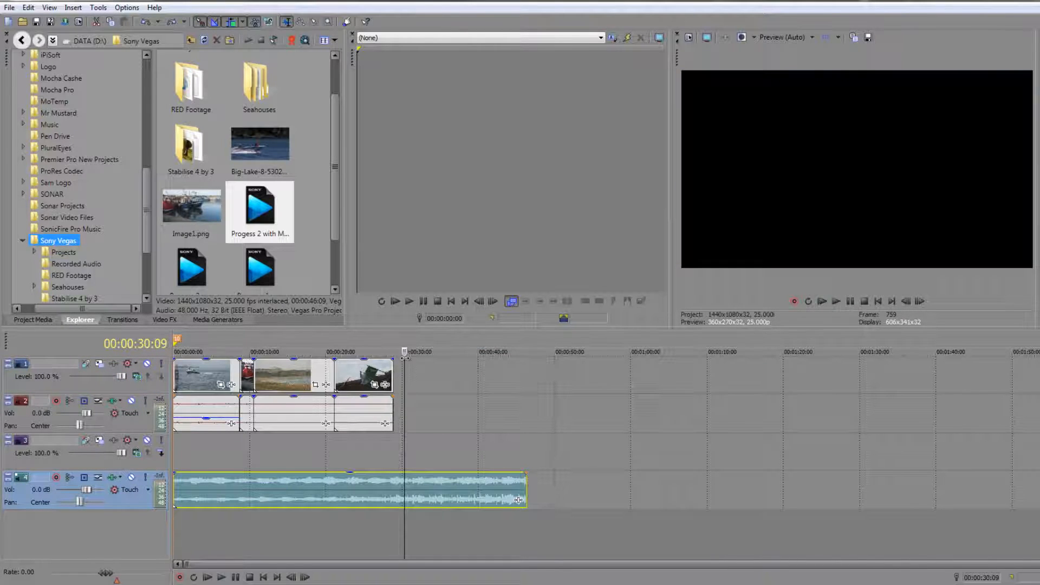
left_click_drag(404, 356, 394, 356)
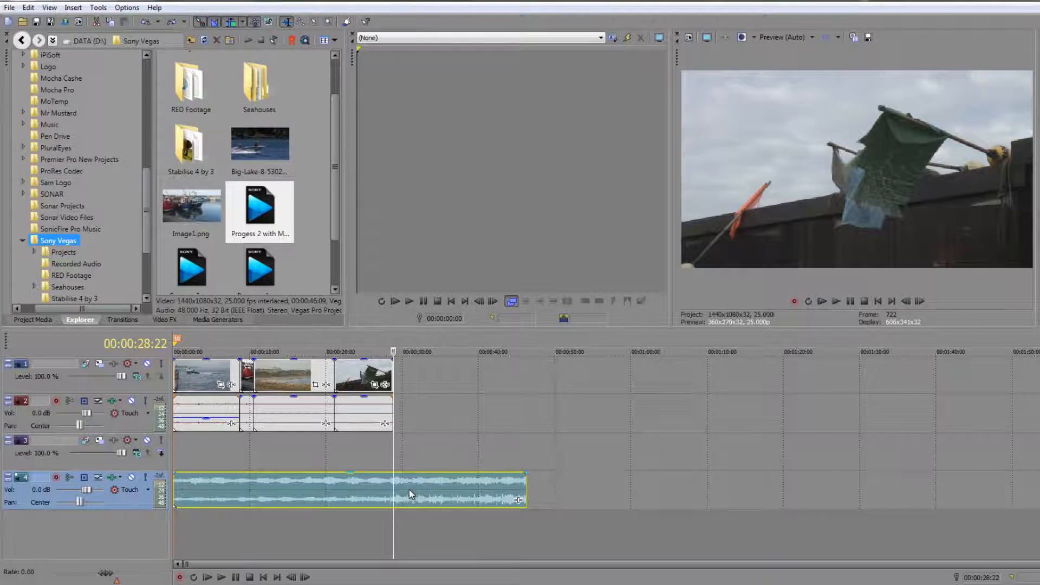
key("s")
key("Delete")
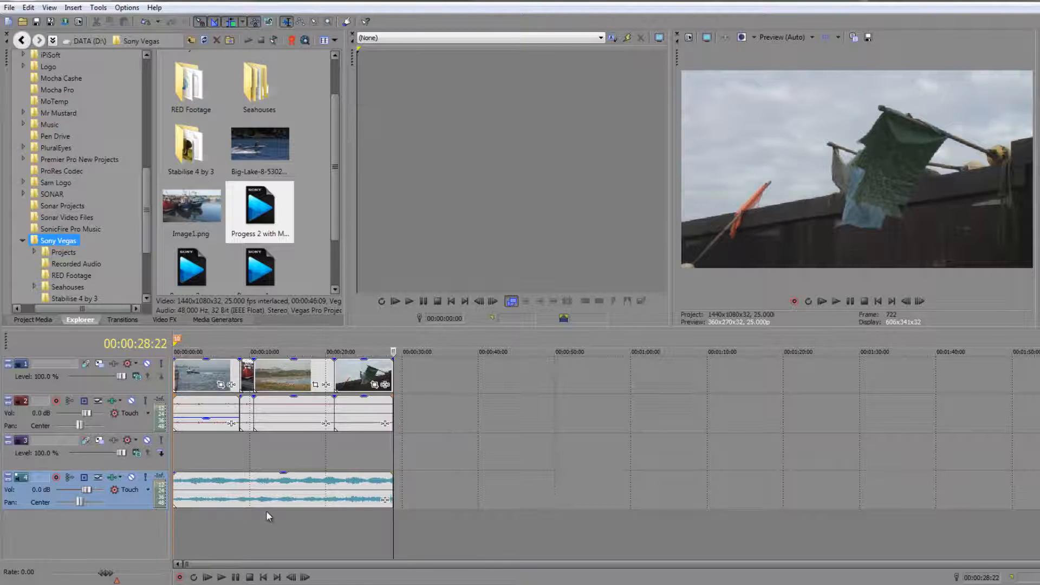
Check the nested event in the Progess 2.veg window, and save the edited Progess 2 with Markers project in the other instance.
left_click(138, 584)
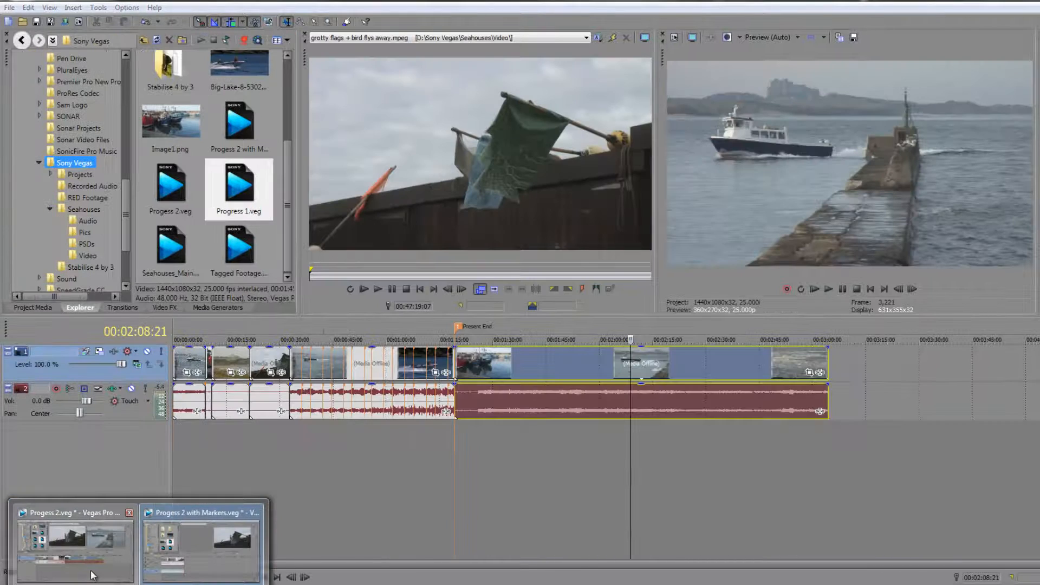
left_click(92, 575)
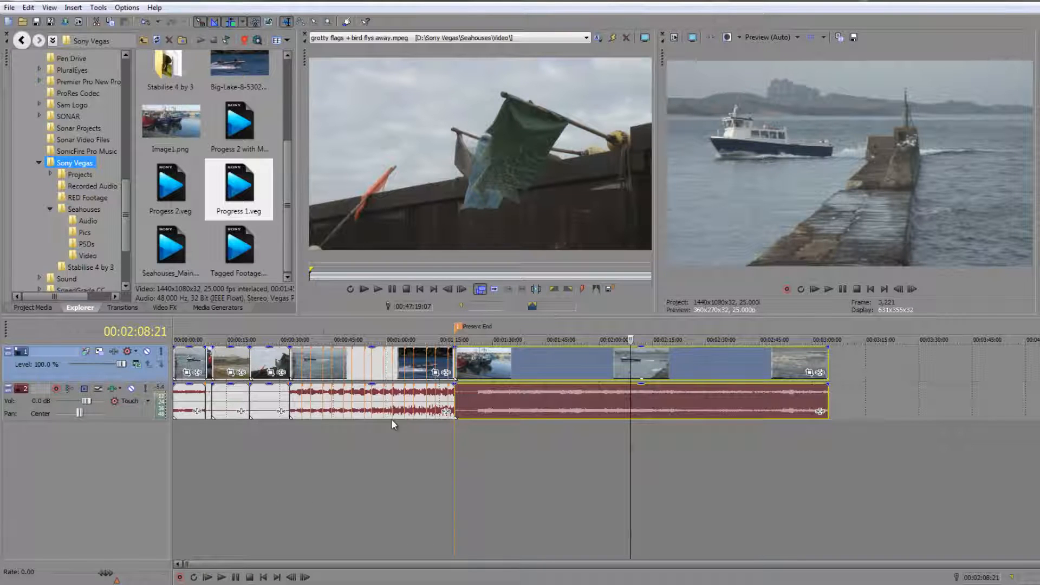
mouse_move(92, 577)
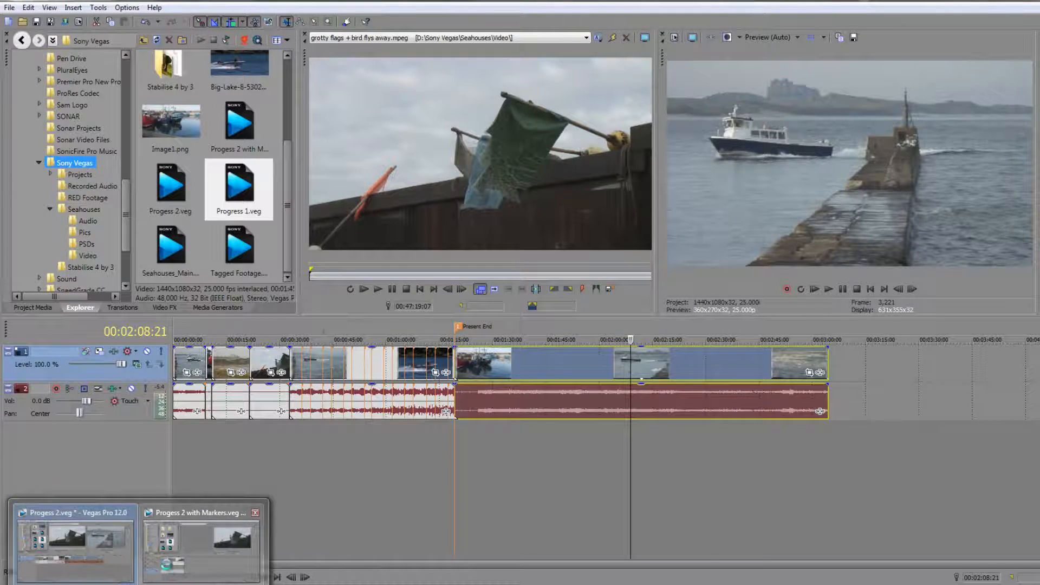
left_click(205, 537)
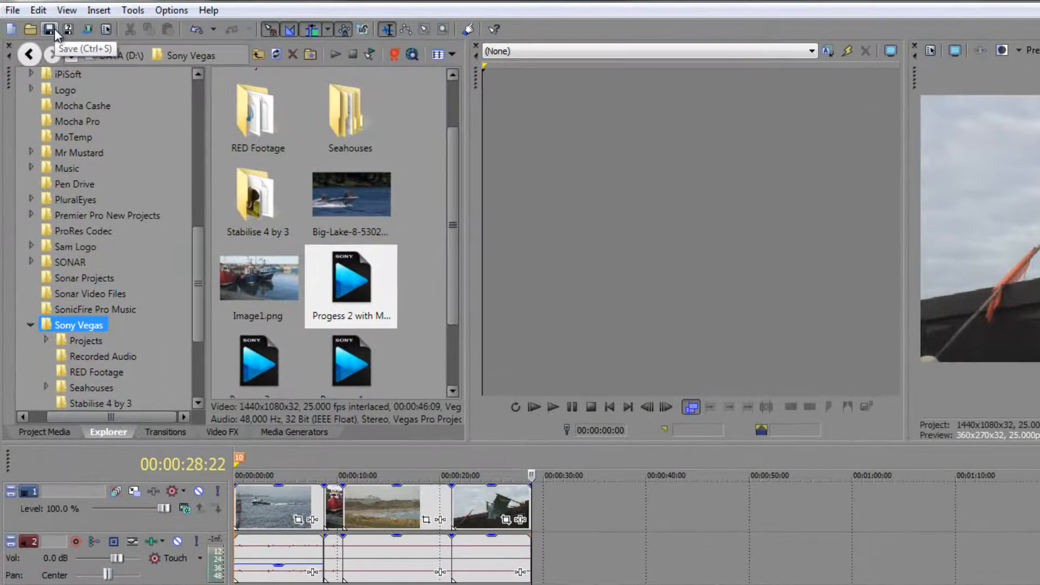
left_click(54, 29)
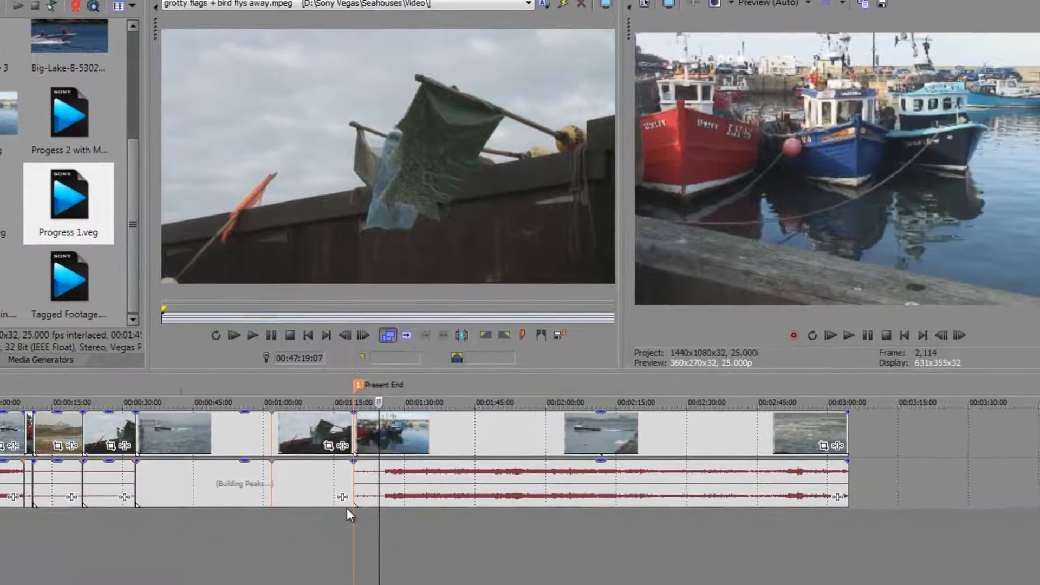
In the Progess 2.veg project, trim the updated nested event's end back to its loop point at about 00:01:01, with Auto Ripple on.
left_click(425, 576)
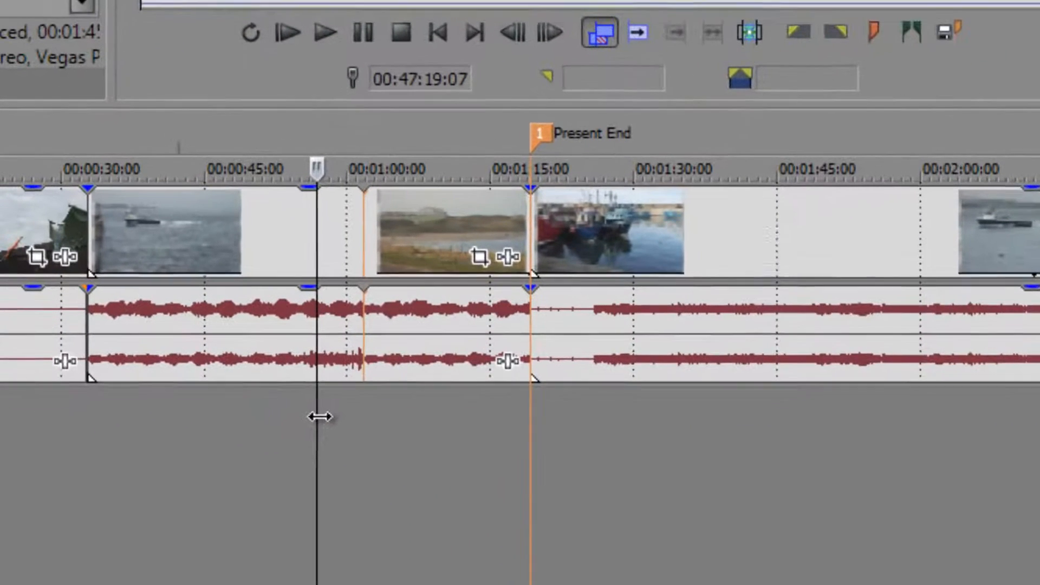
left_click_drag(232, 463, 248, 470)
mouse_move(342, 427)
left_mouse_down()
mouse_move(109, 427)
mouse_move(356, 433)
left_mouse_up()
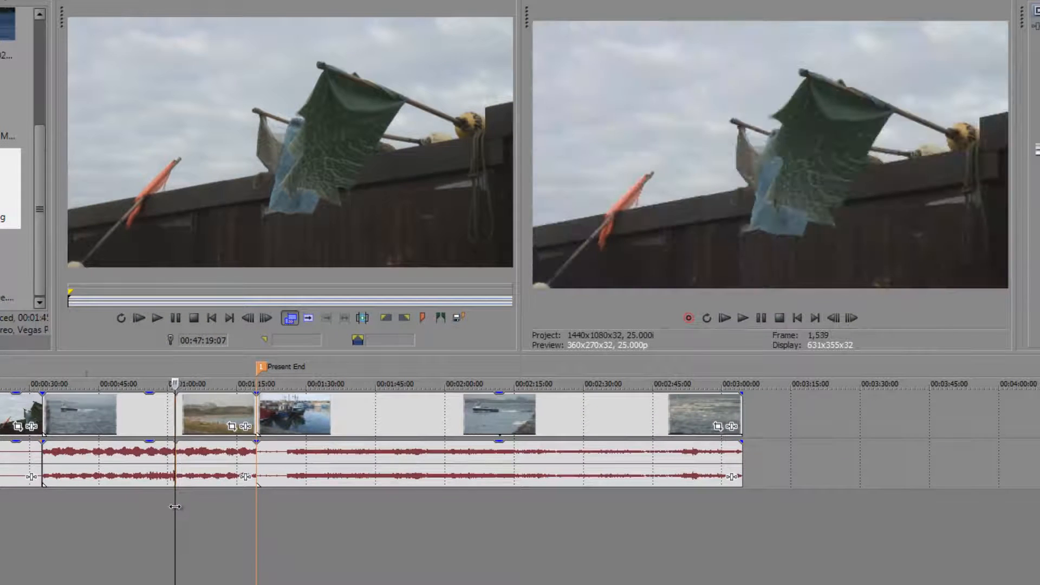
left_click_drag(174, 506, 45, 503)
left_click_drag(116, 506, 168, 504)
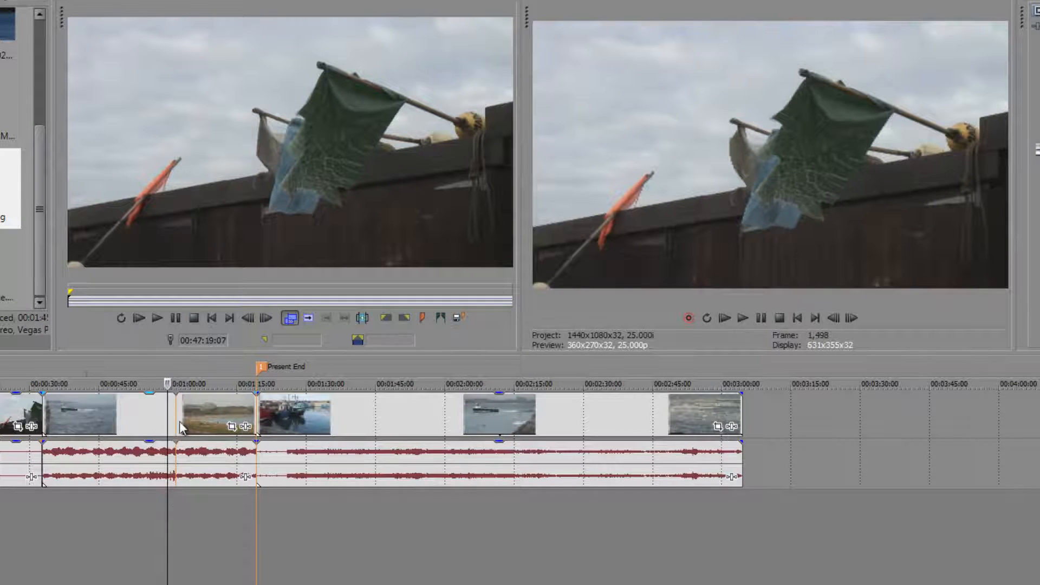
scroll(180, 433, "up", 4)
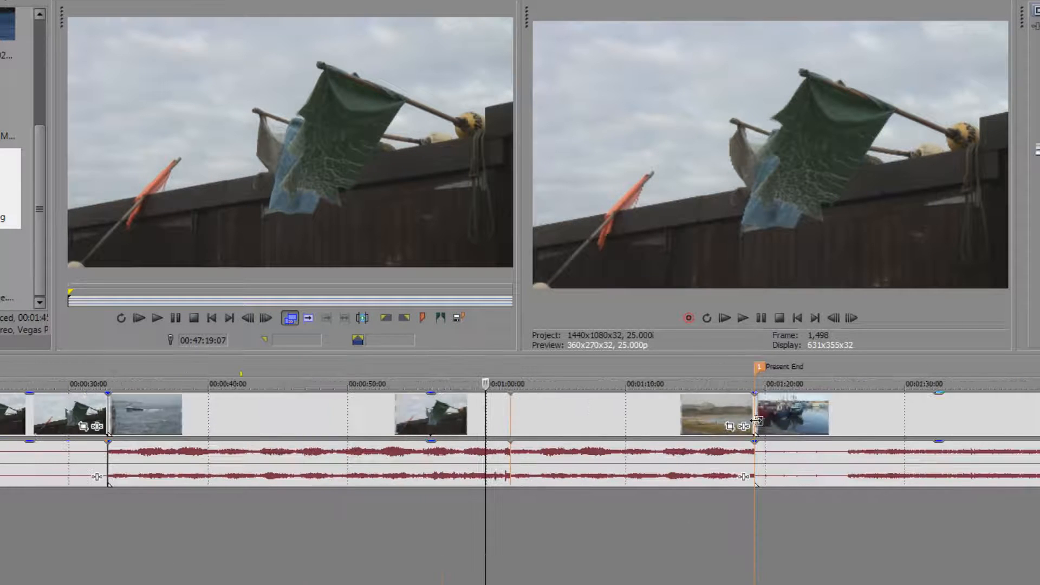
left_click_drag(755, 428, 509, 430)
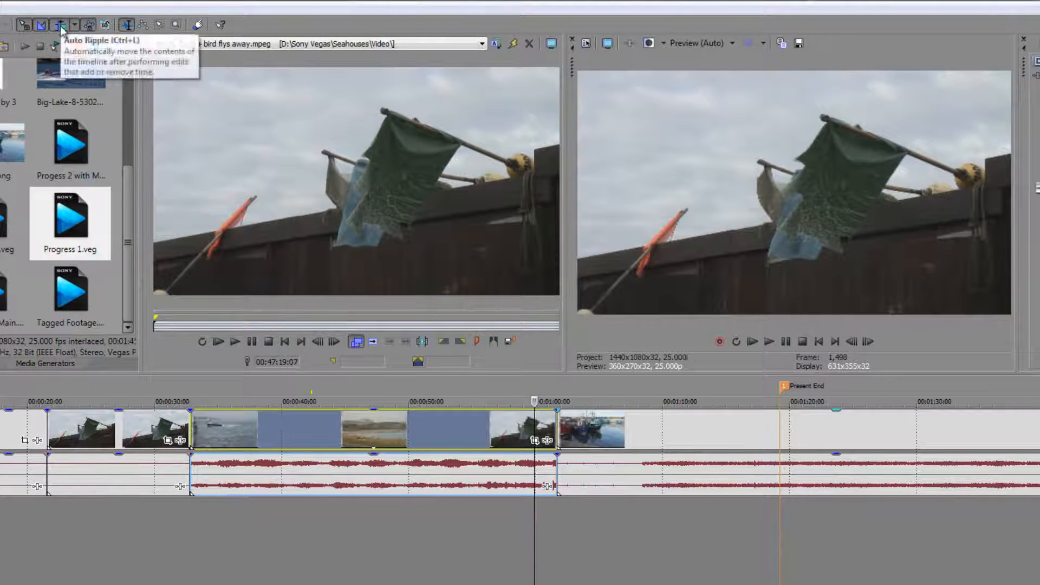
left_click(61, 25)
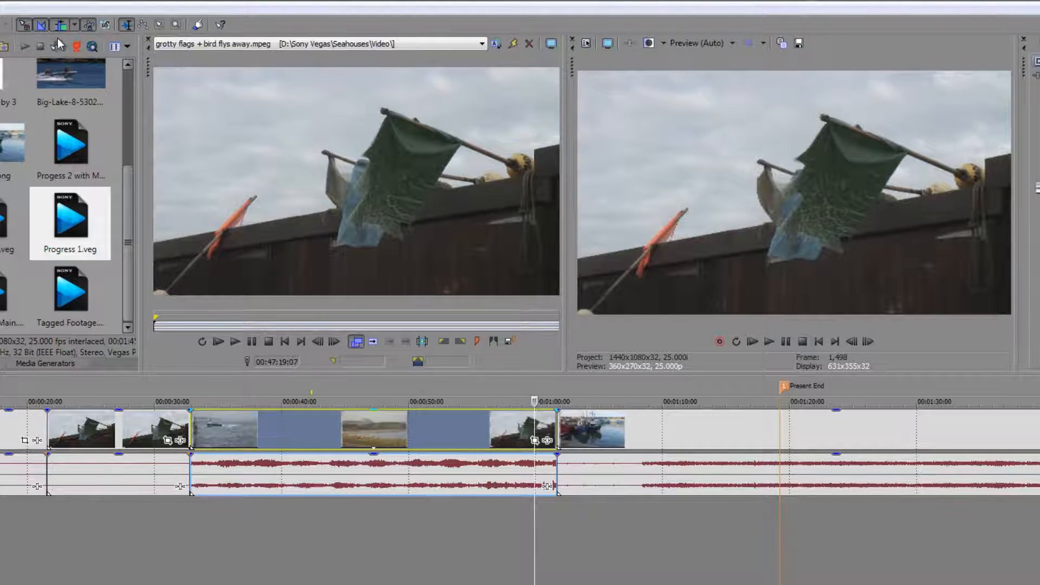
scroll(225, 438, "down", 5)
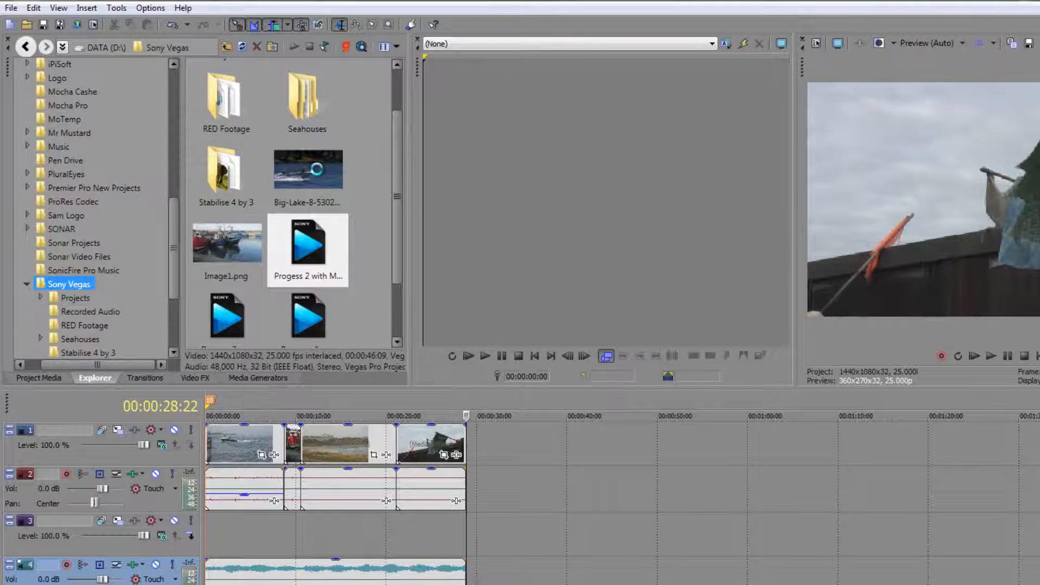
In the Progess 2 with Markers project, add the Big-Lake clip after the last event on track 1 and save the project.
left_click_drag(316, 168, 475, 439)
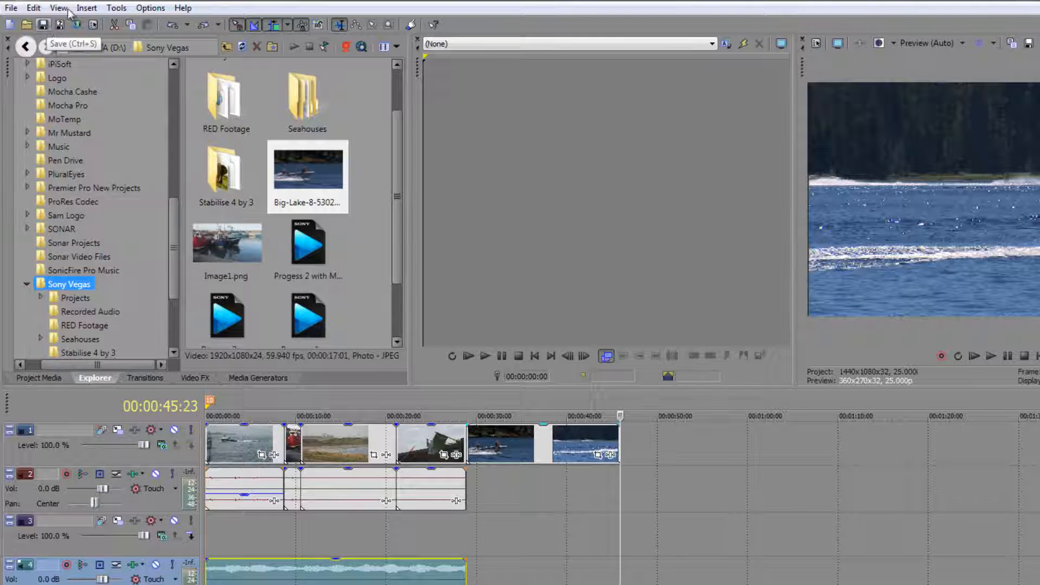
left_click(44, 24)
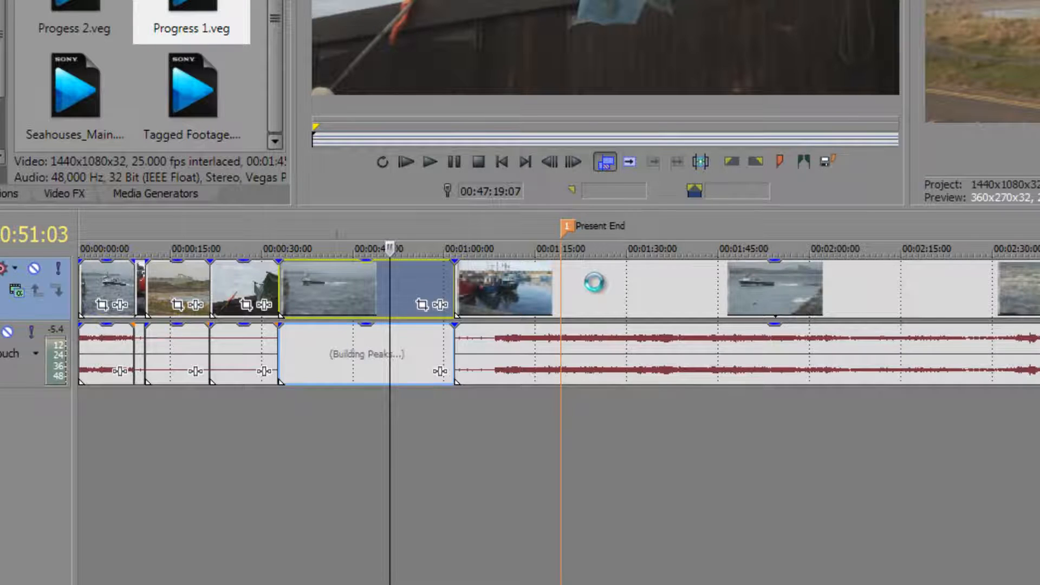
Move the harbour event to about 00:01:53 so the nested event's end can be lengthened, and delete the Present End marker.
left_click_drag(594, 282, 869, 304)
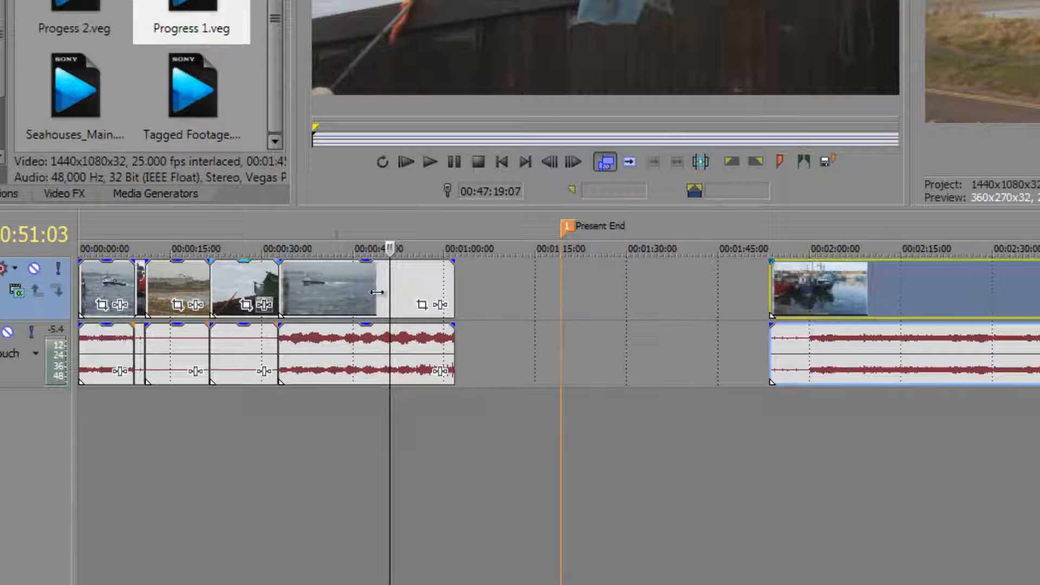
mouse_move(452, 289)
left_mouse_down()
mouse_move(675, 302)
mouse_move(511, 307)
left_mouse_up()
left_click(567, 226)
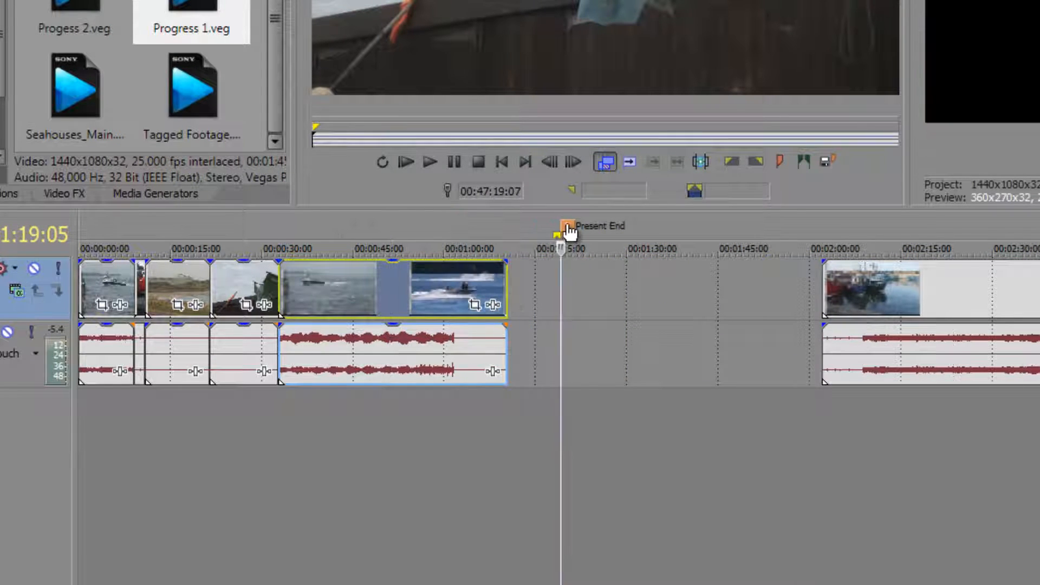
right_click(568, 230)
left_click(600, 287)
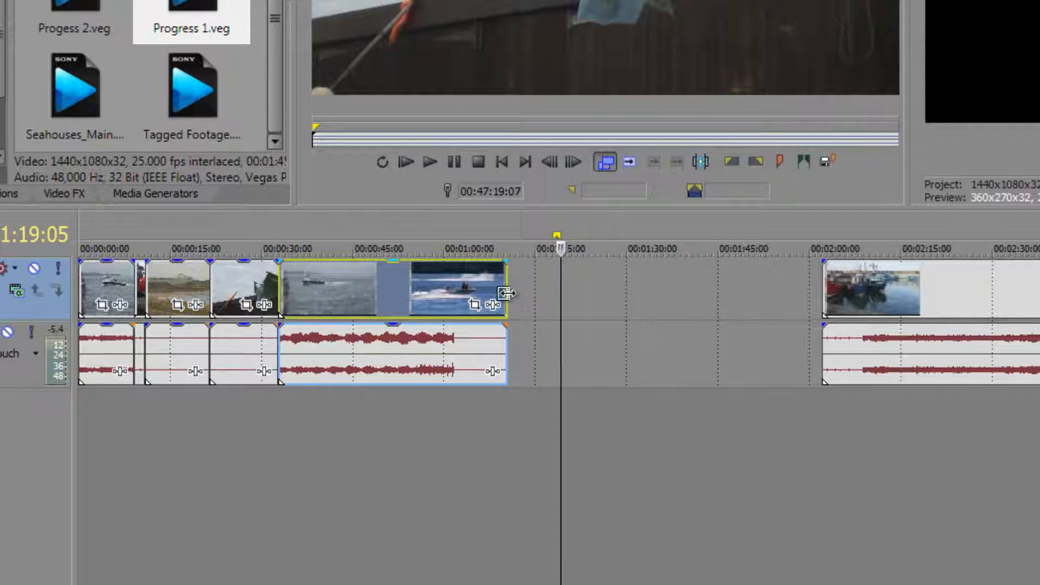
Extend the nested event's end to its loop point at about 00:01:18, with Auto Ripple on.
left_click_drag(507, 293, 604, 308)
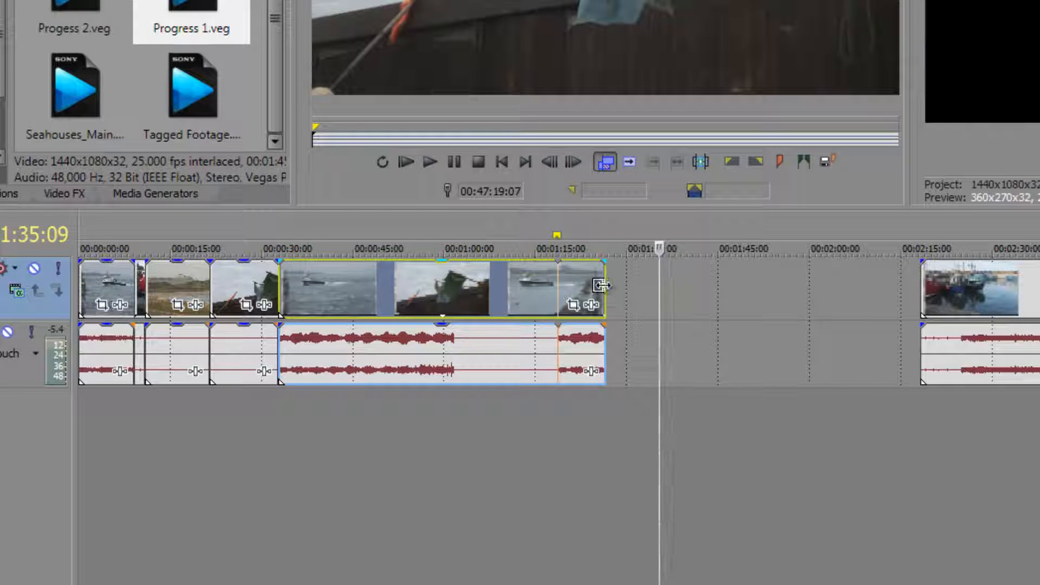
left_click_drag(601, 297, 564, 287)
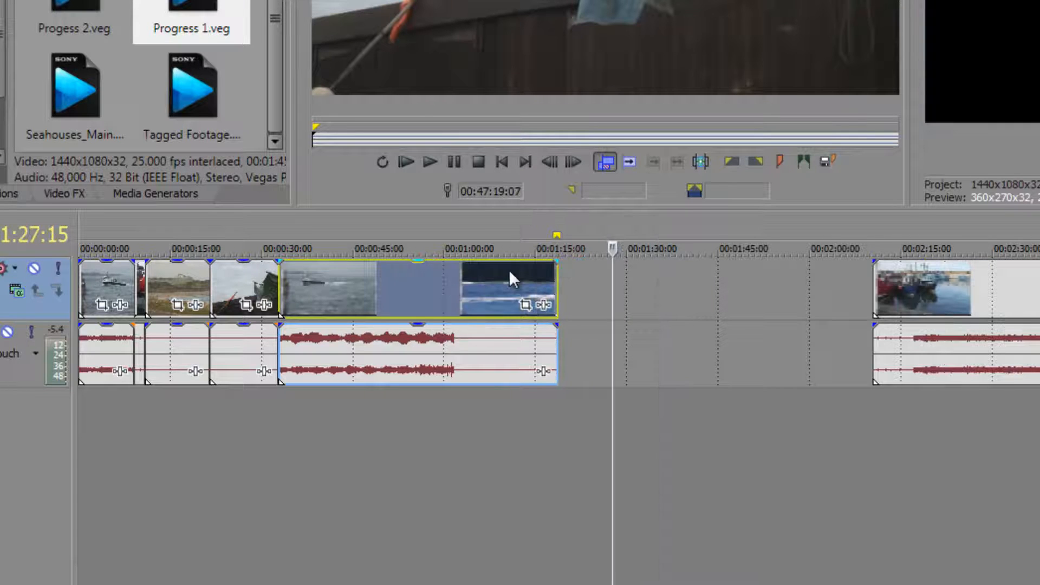
Play the speedboat footage at the end of the nested event, and move the harbour event back to start directly after it.
left_click(508, 269)
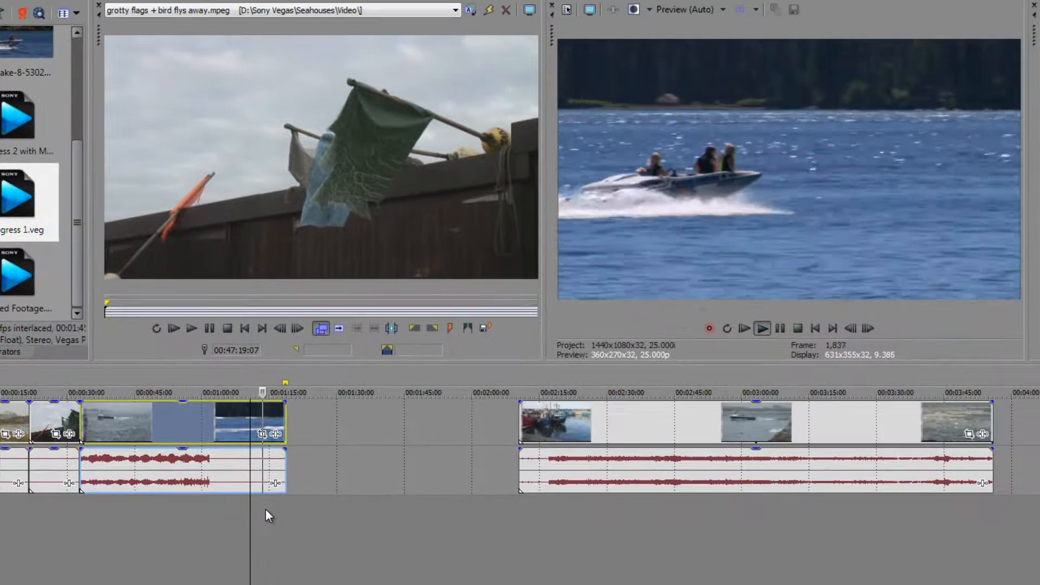
key("space")
left_click_drag(636, 419, 408, 432)
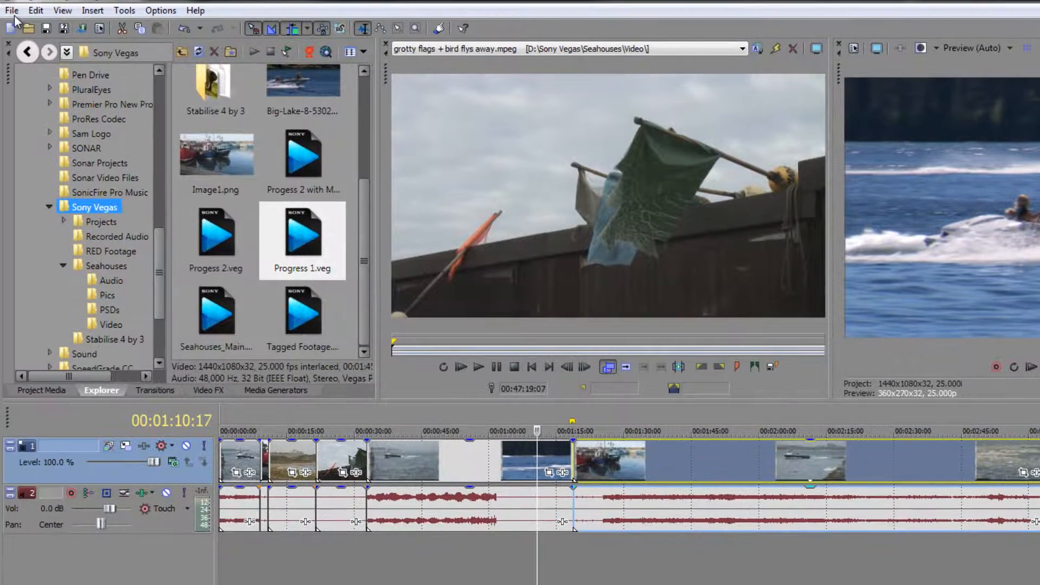
Start a new project without saving Progess 2.veg, and nest Progess 2 with Markers and Progress 1.veg end to end from the timeline start.
left_click(10, 29)
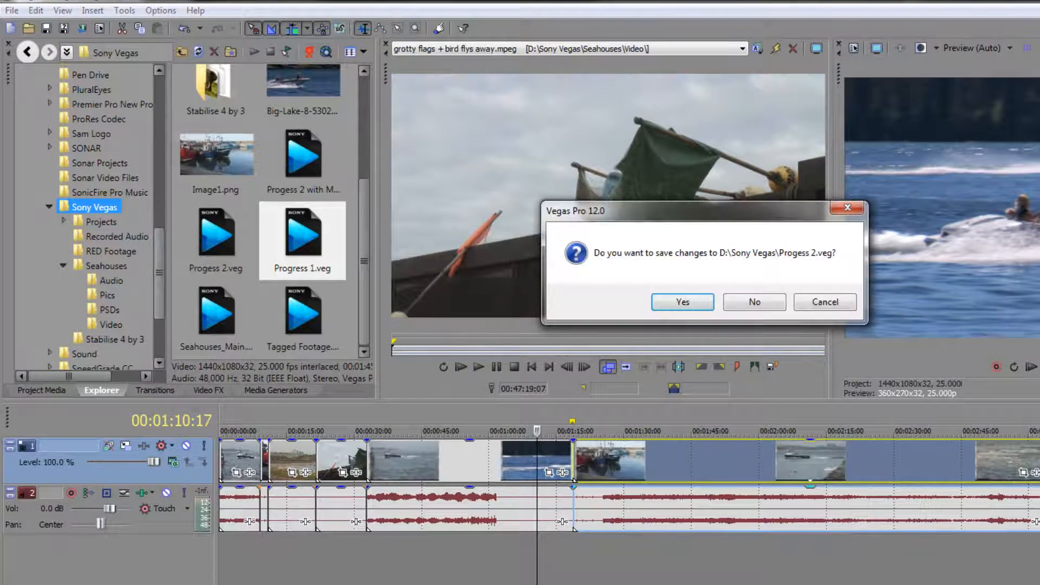
left_click(761, 301)
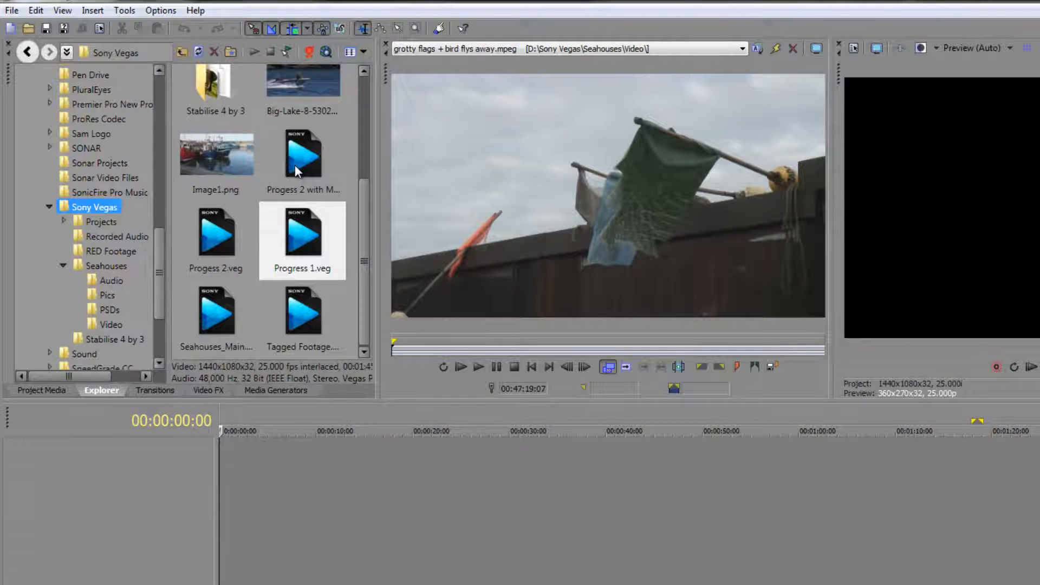
left_click_drag(295, 164, 278, 405)
left_click_drag(248, 469, 297, 254)
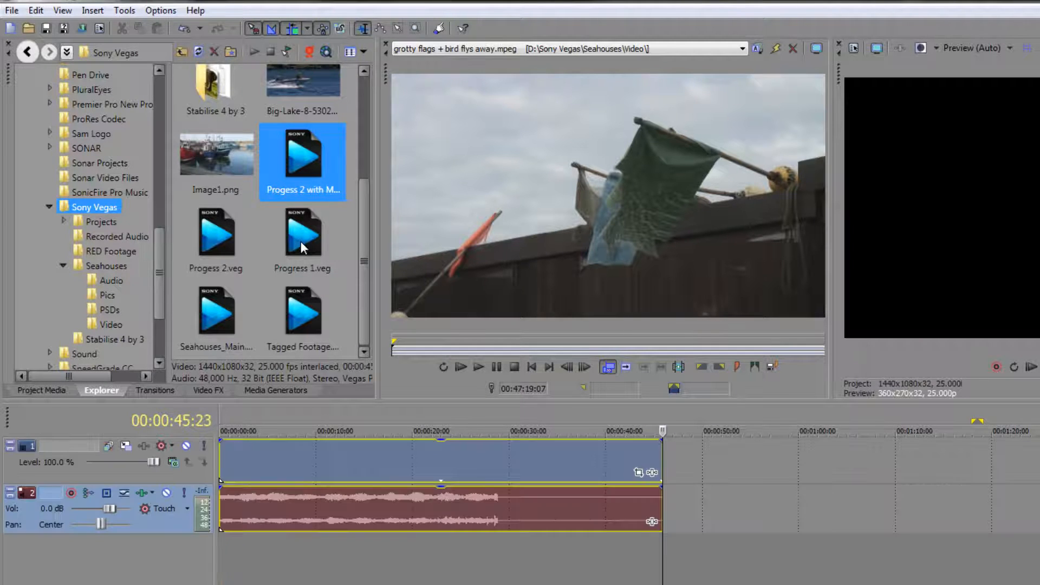
left_click_drag(300, 241, 662, 510)
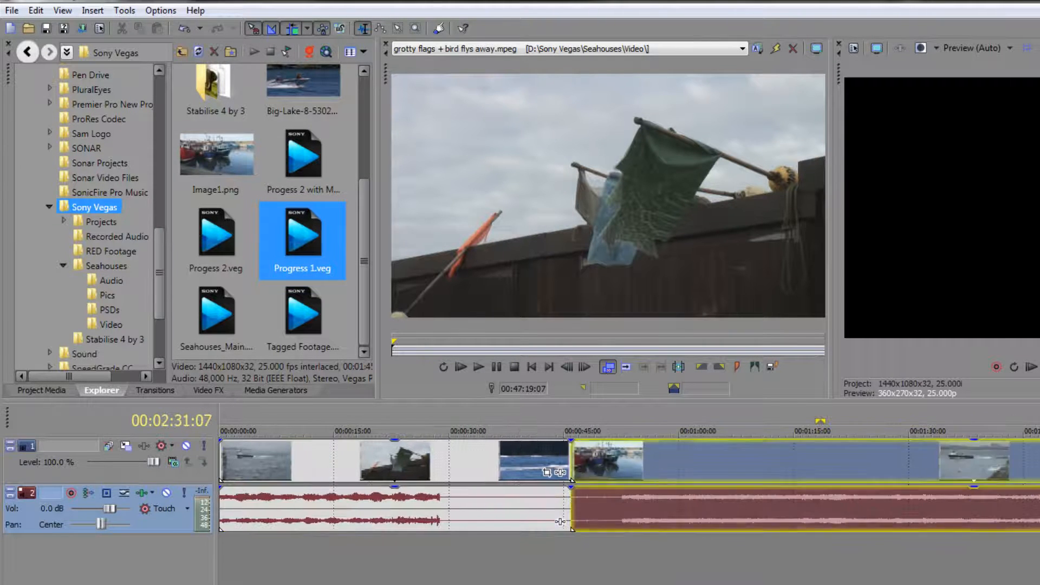
Add Progess 2.veg and the Tagged Footage project after the Progress 1 event, and dismiss the error messages.
left_click(217, 245)
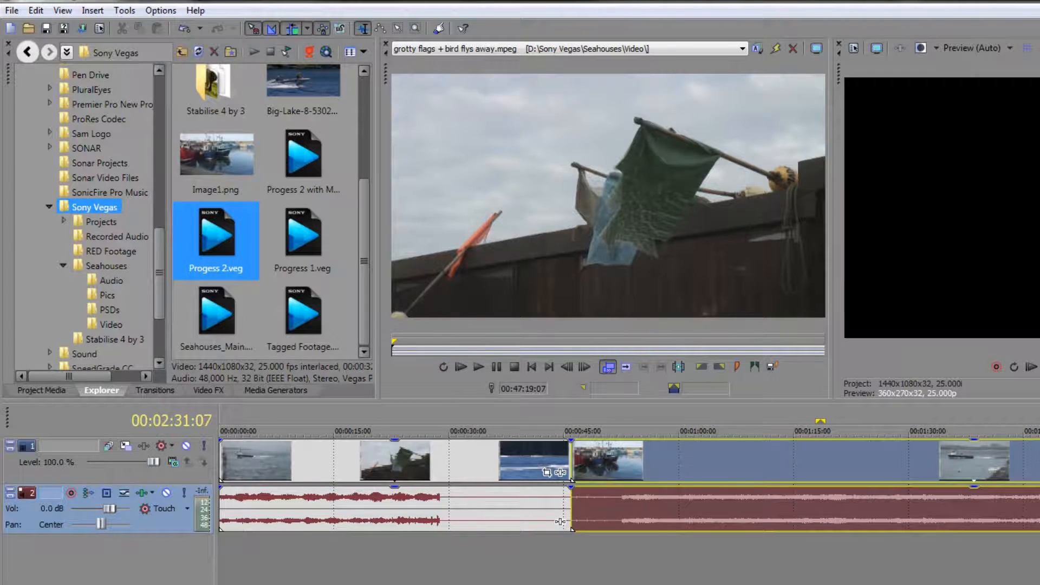
left_click_drag(560, 521, 561, 521)
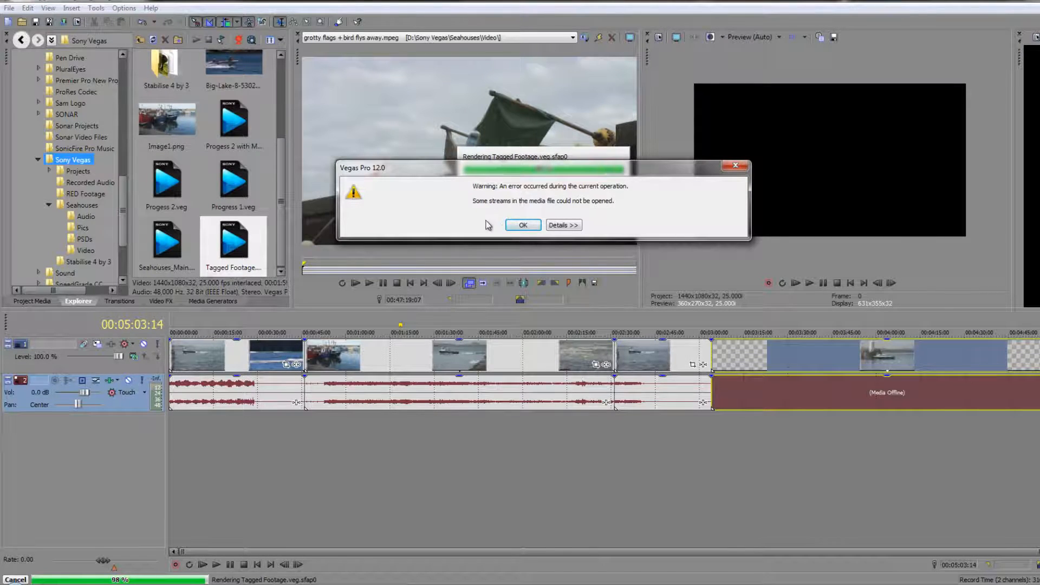
left_click(521, 226)
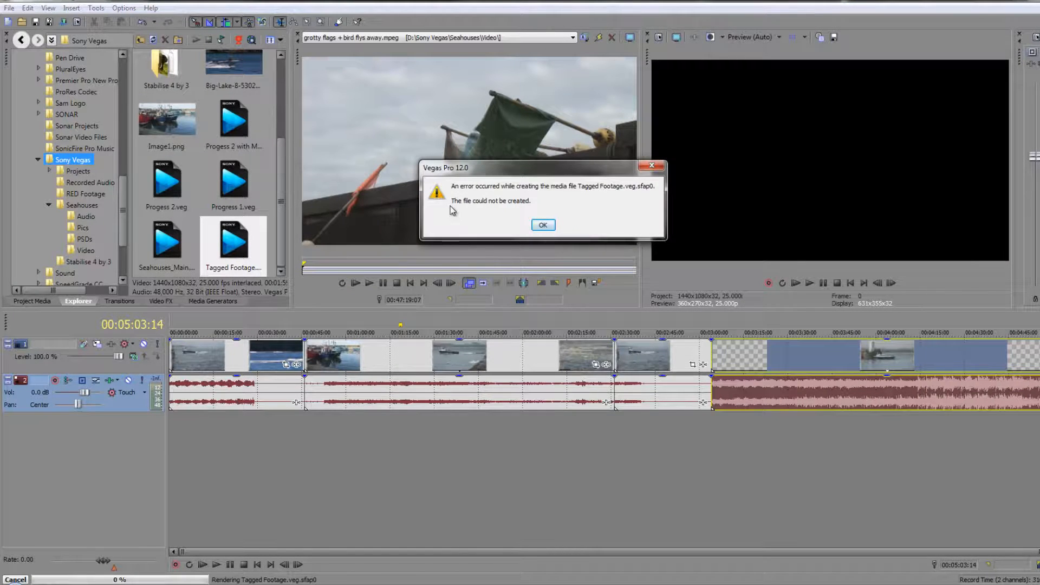
left_click(543, 226)
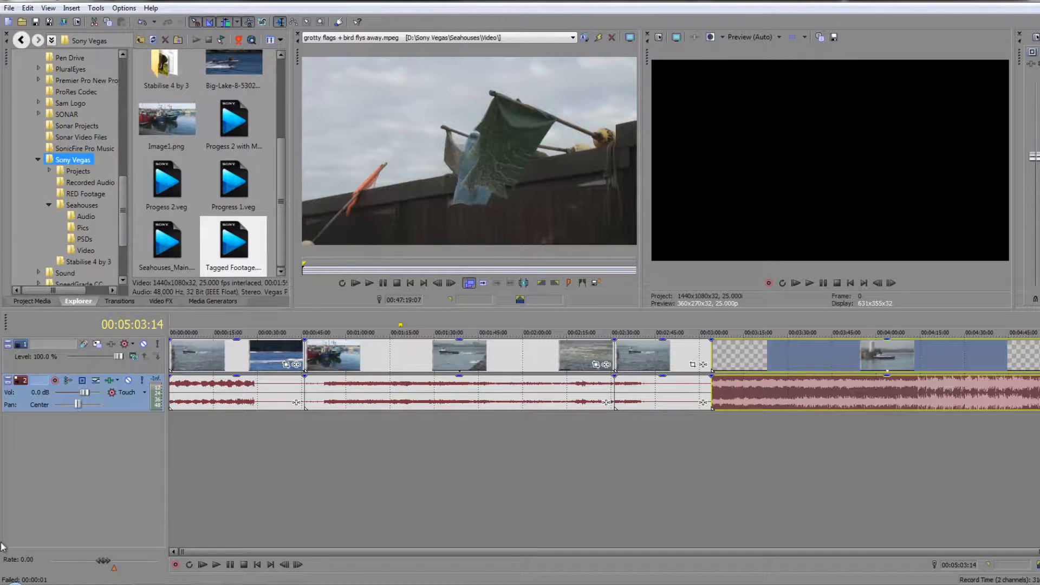
Bring up the previews of the open Vegas Pro windows.
mouse_move(135, 584)
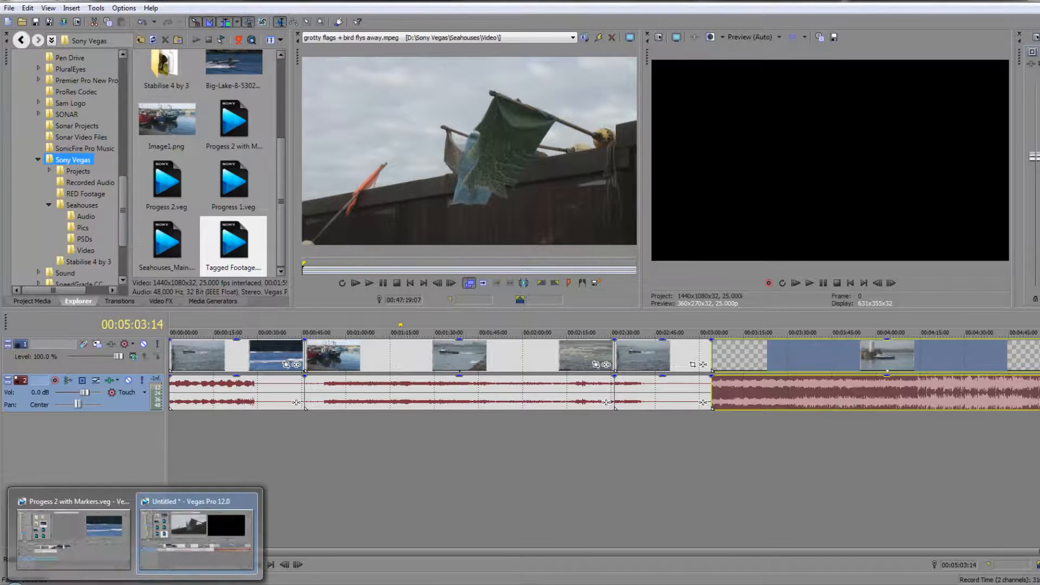